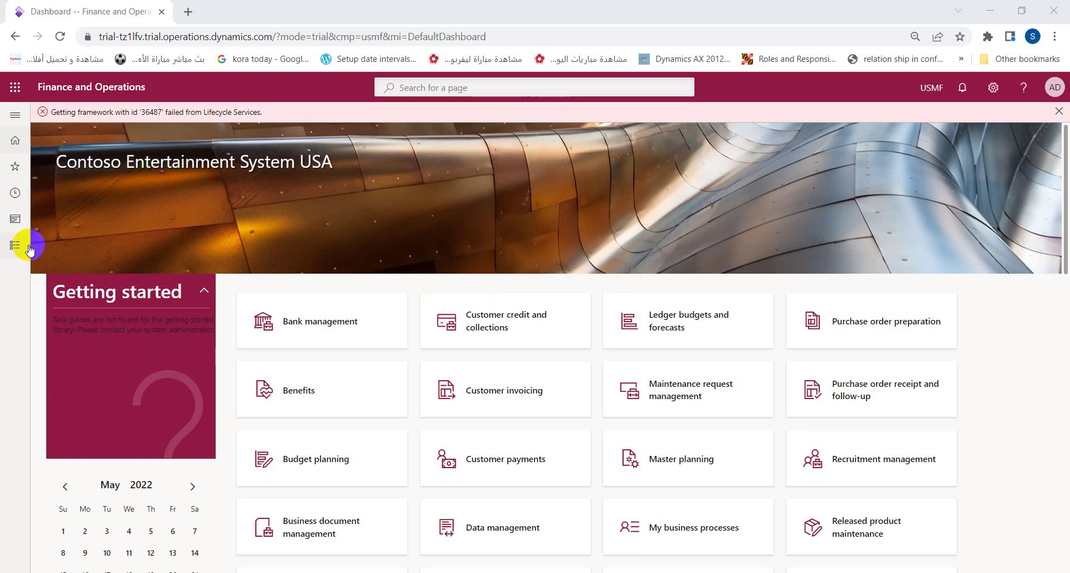
Step: Open the Accounts payable module, preview all of its sections at once, and examine the pages under Workspaces
click(25, 245)
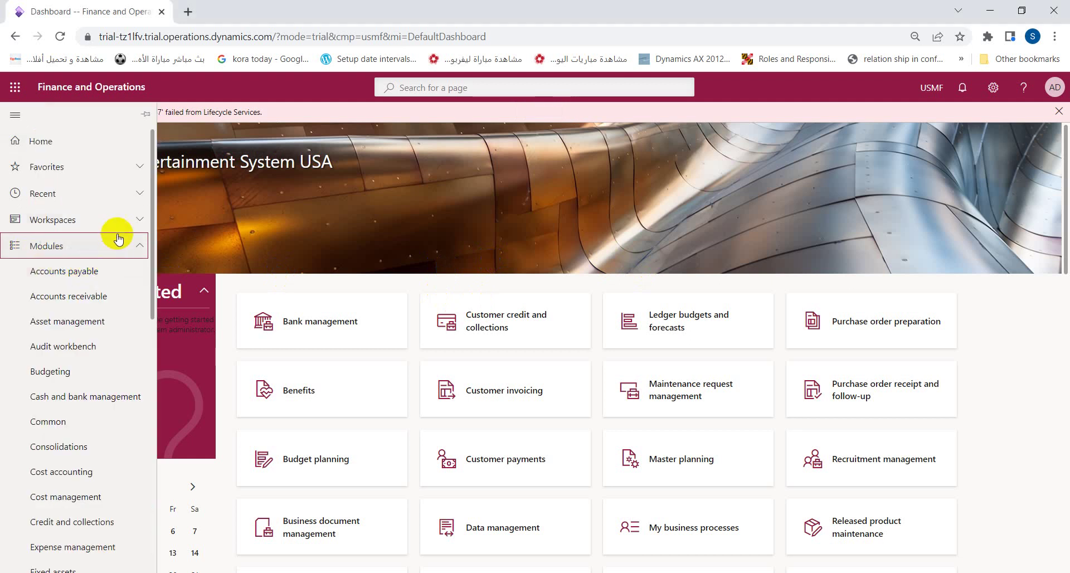
click(124, 280)
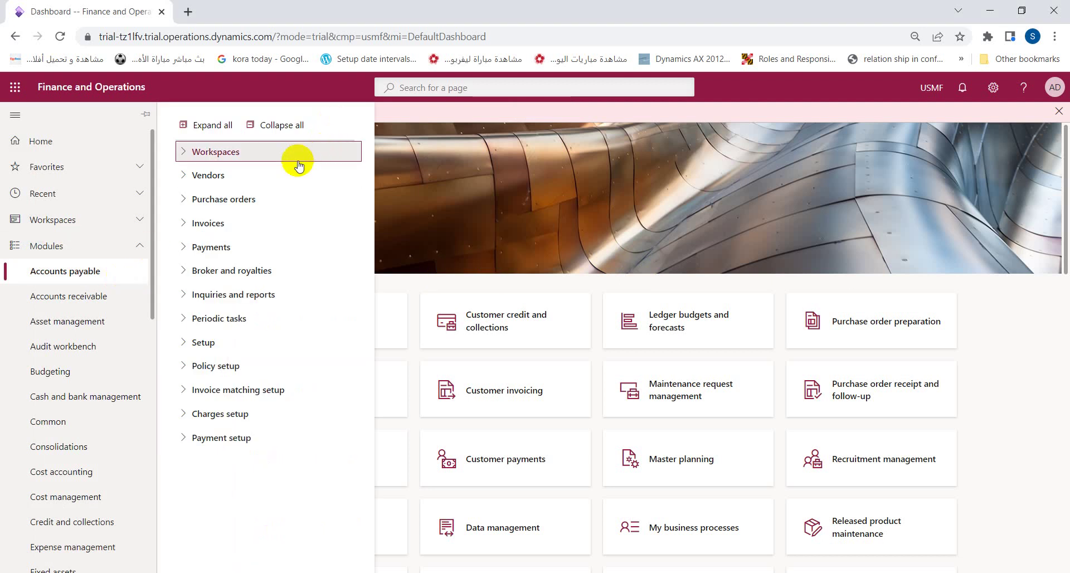
click(210, 128)
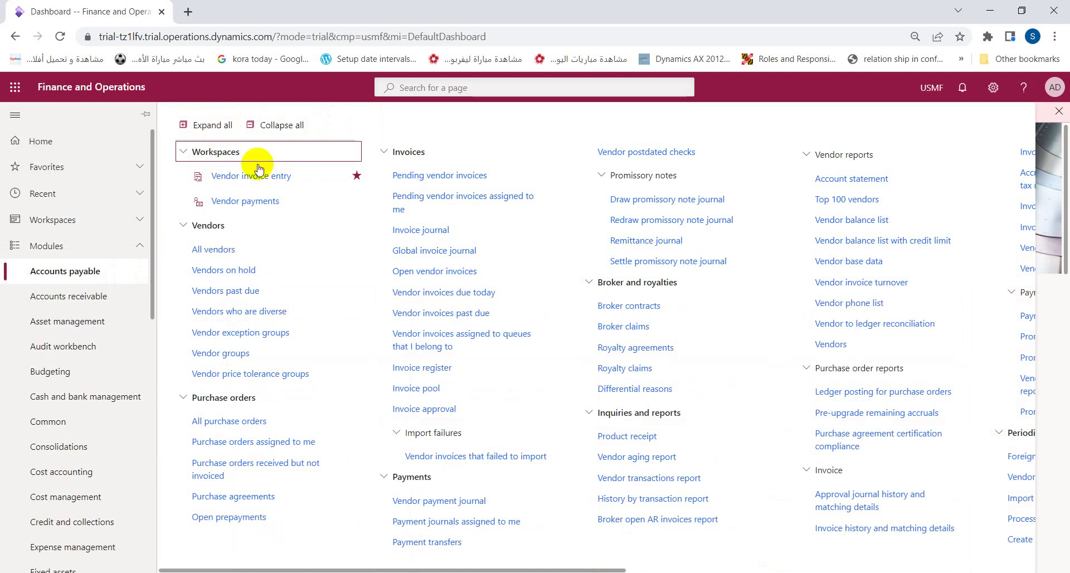
click(270, 126)
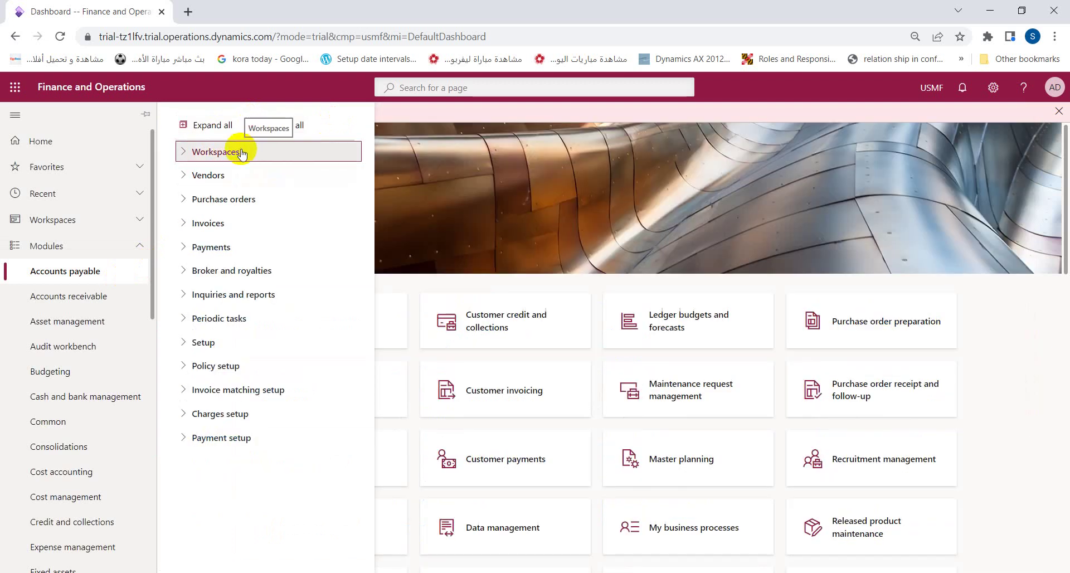
click(242, 152)
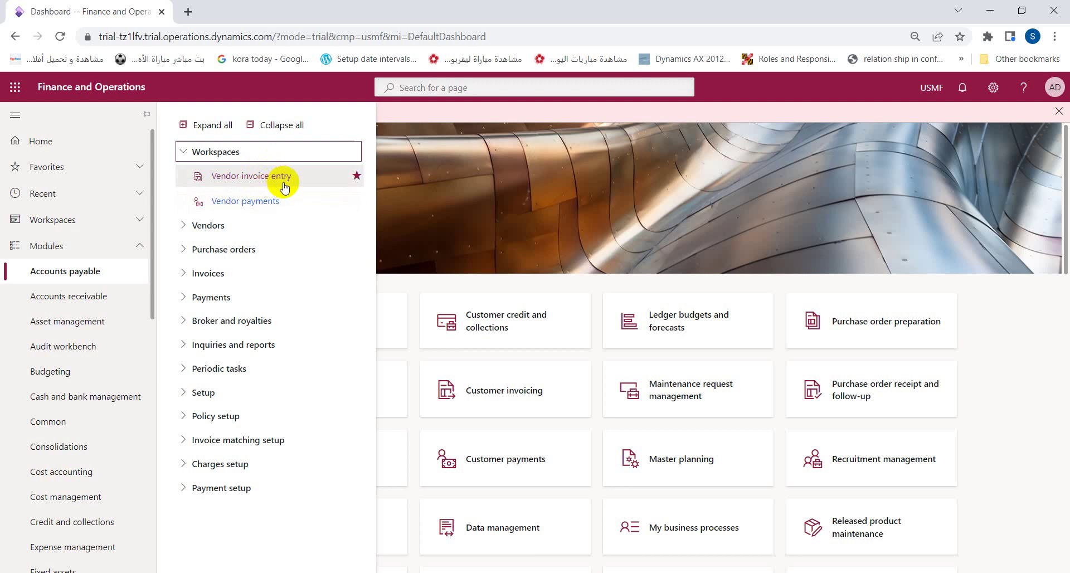
Step: Open the All vendors list from the Accounts payable Vendors section and look through its records
click(212, 228)
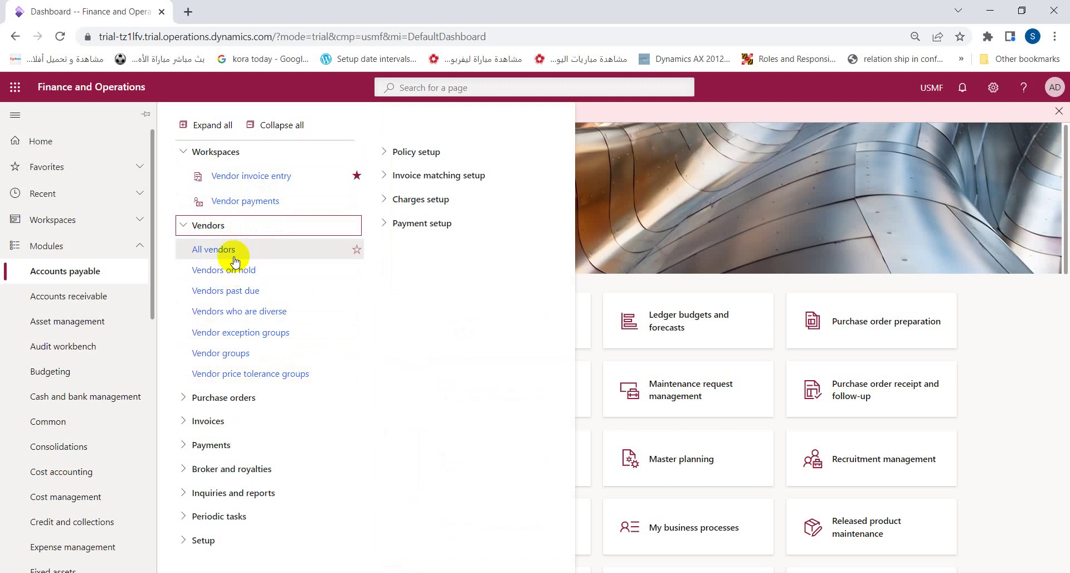
click(208, 248)
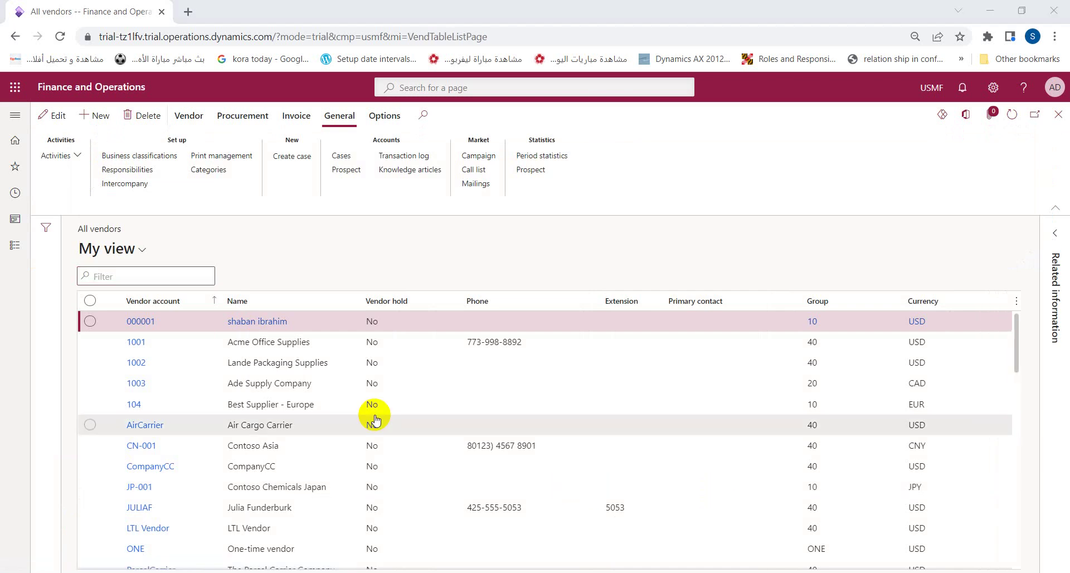
scroll(377, 396, down, 4)
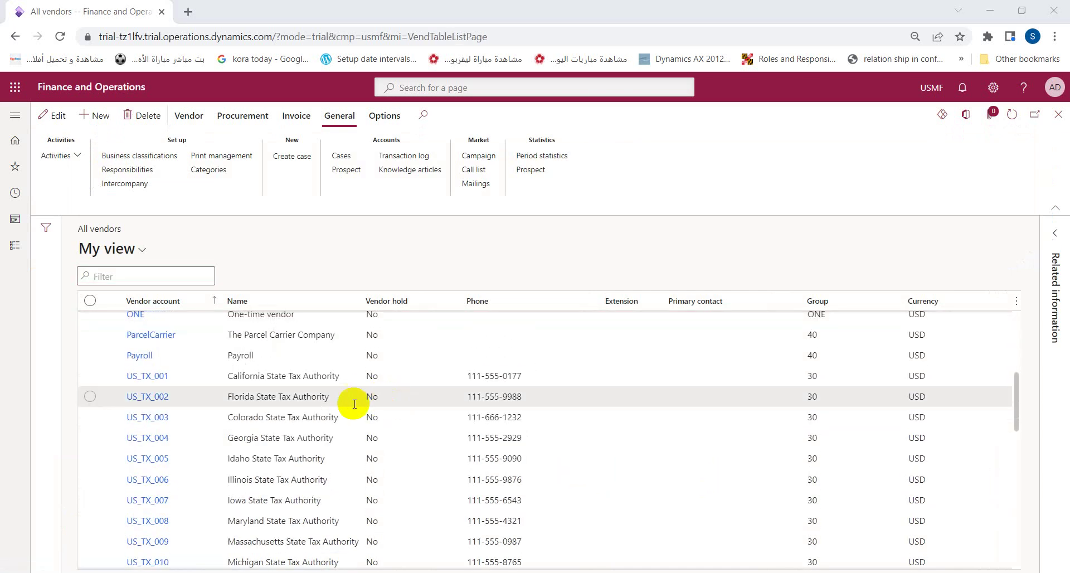
Step: Review the other Vendors pages and open the All purchase orders list in Accounts payable
click(12, 247)
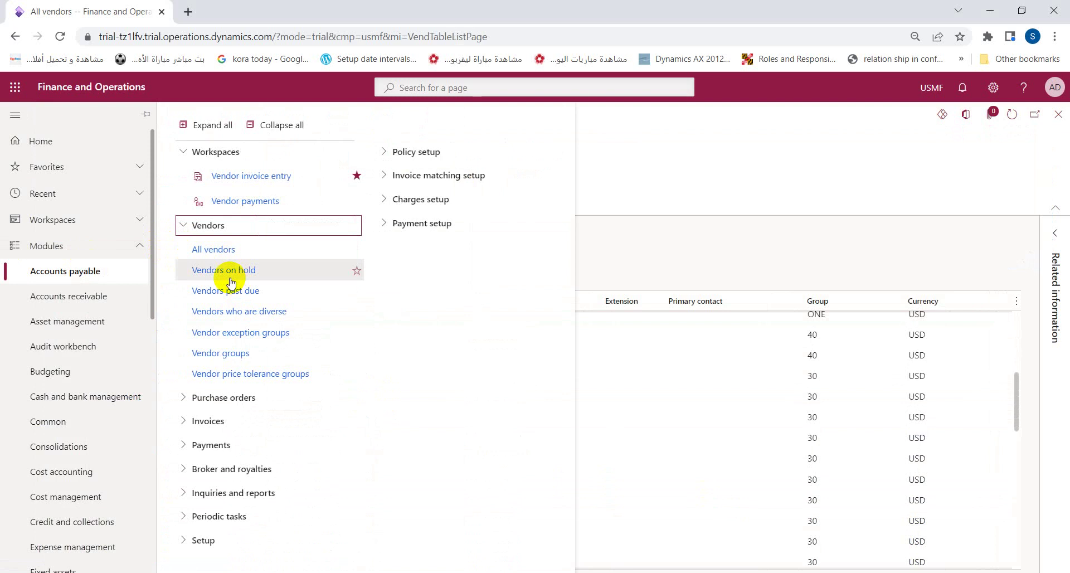
click(237, 349)
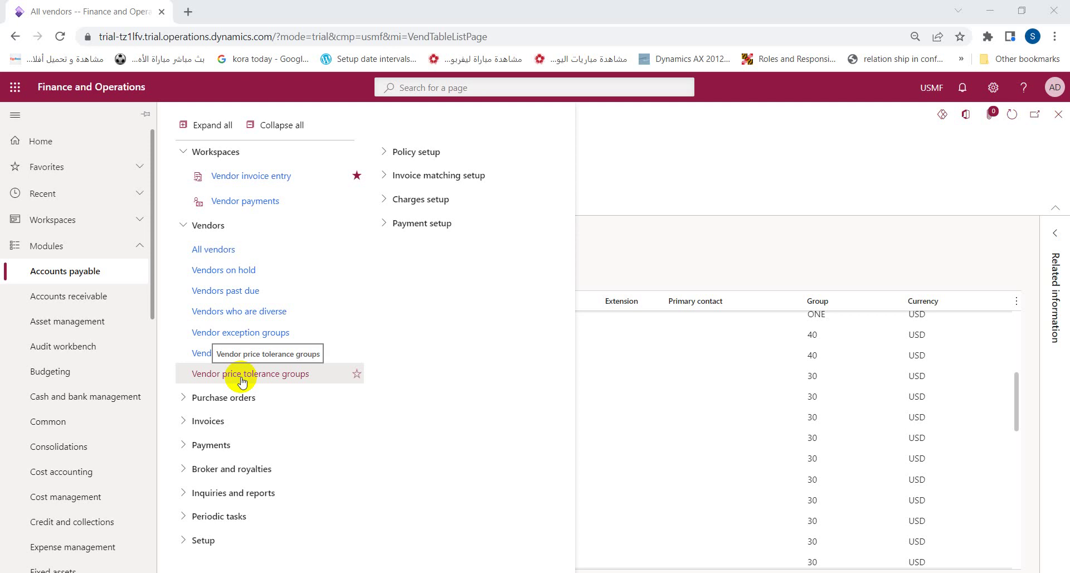
click(249, 399)
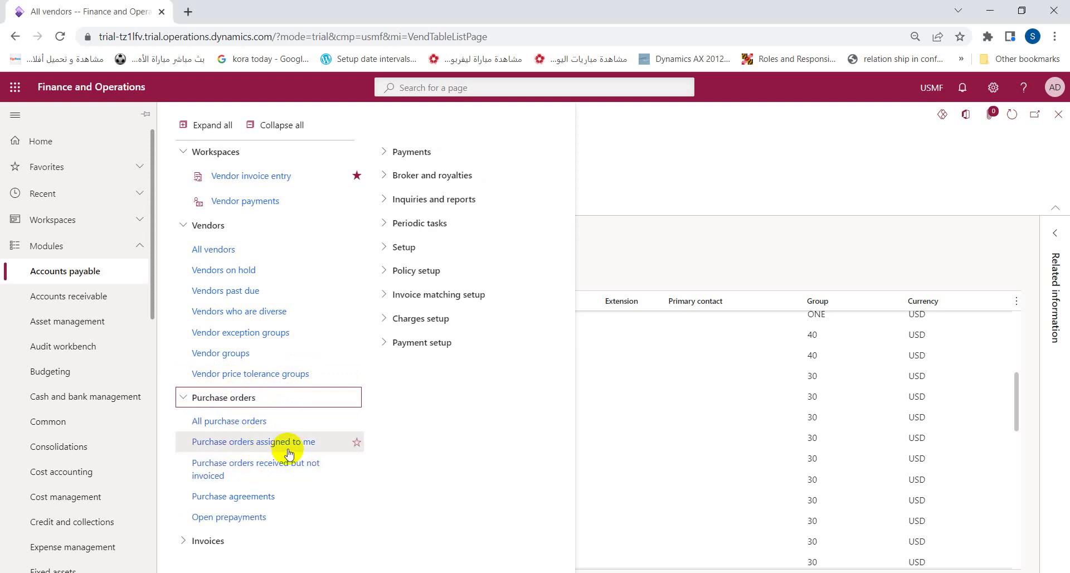
click(252, 426)
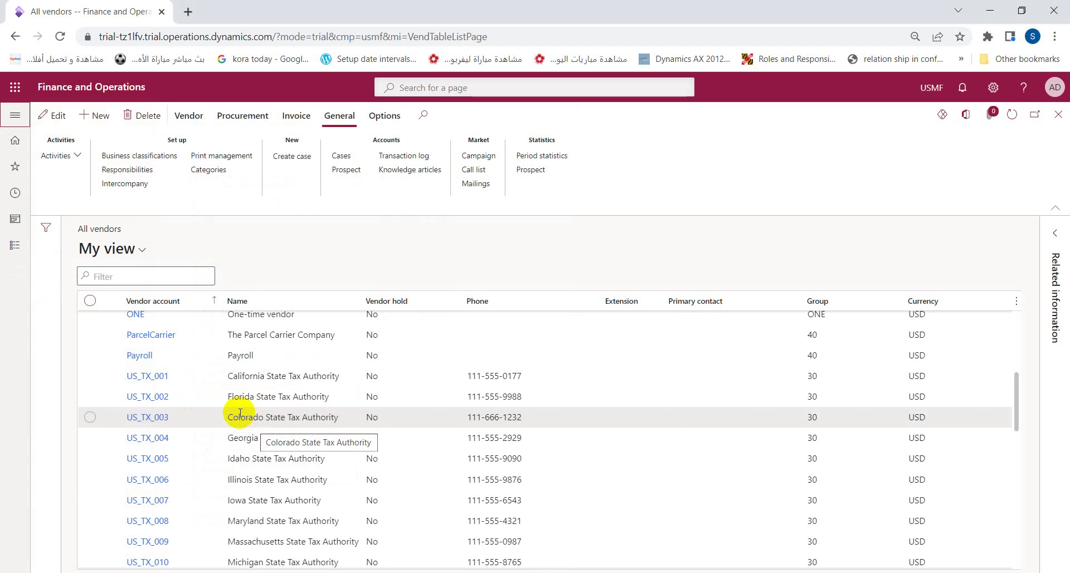
click(14, 247)
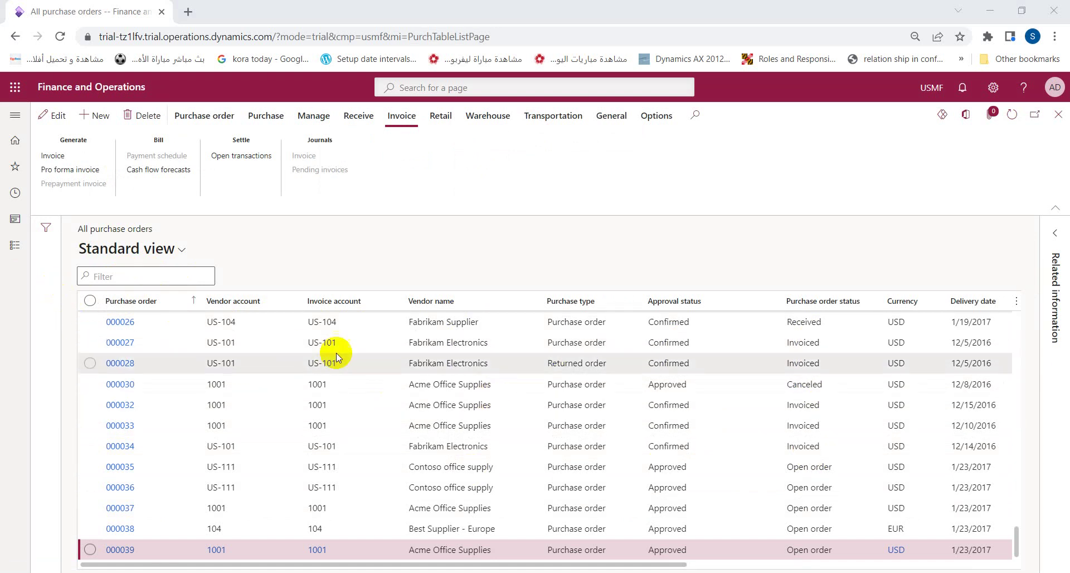
Step: View the Purchase agreements list in Accounts payable and close it
click(14, 250)
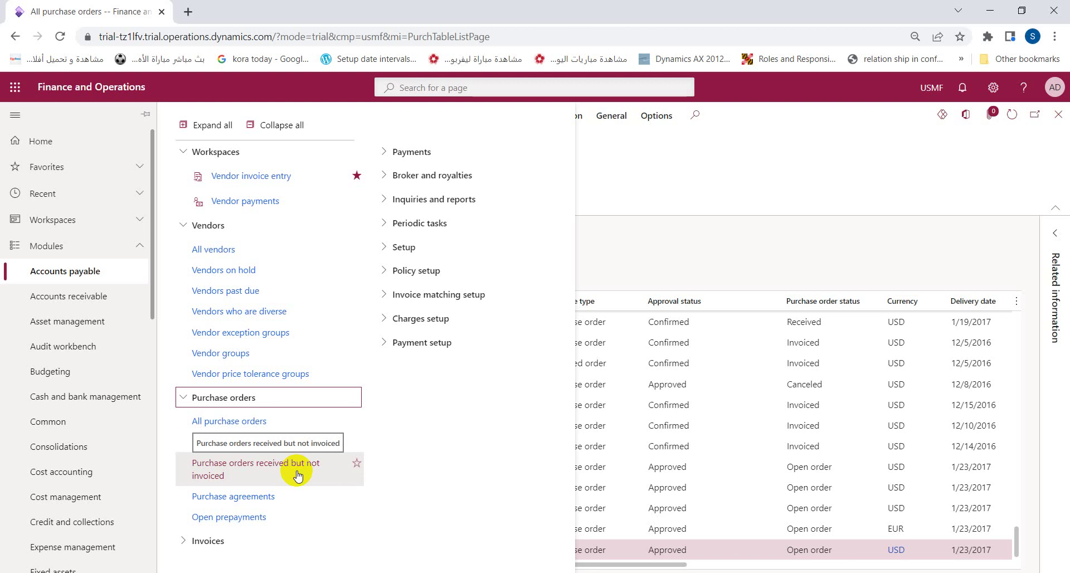
click(246, 498)
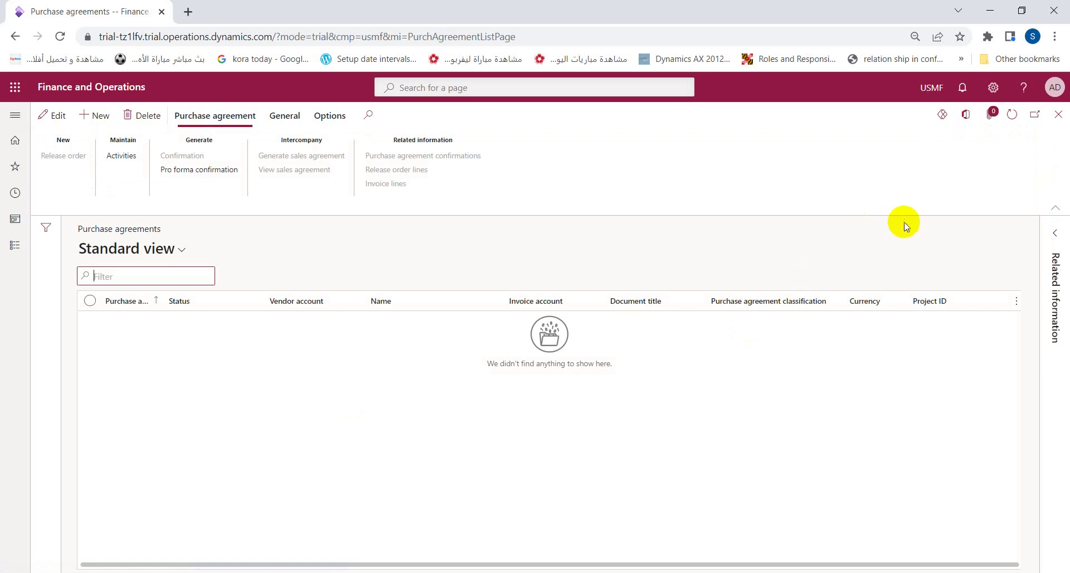
click(1059, 116)
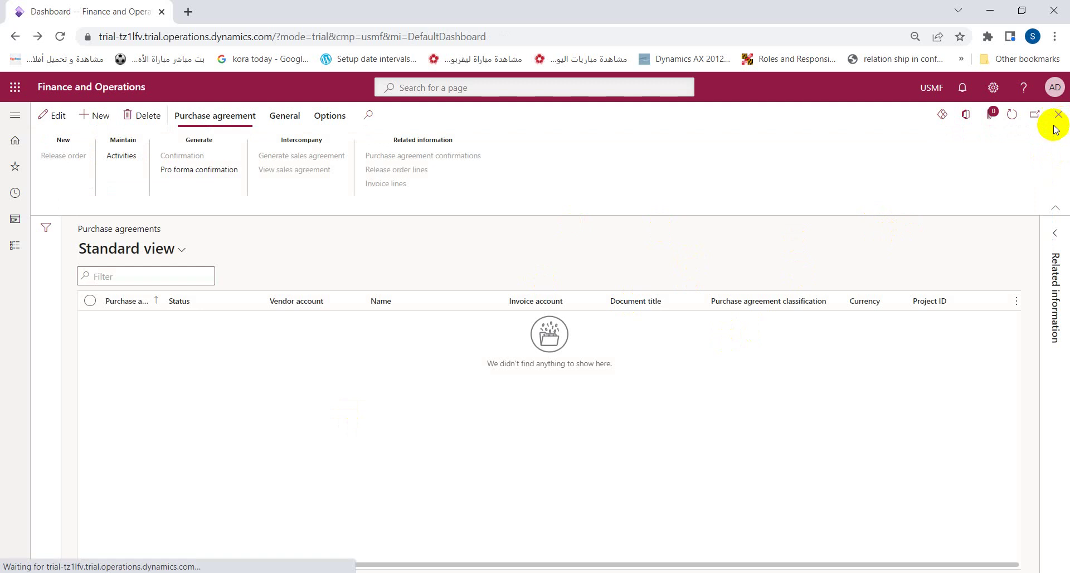
Step: Examine the pages listed under Invoices, Payments, and Broker and royalties in the Accounts payable module
click(15, 245)
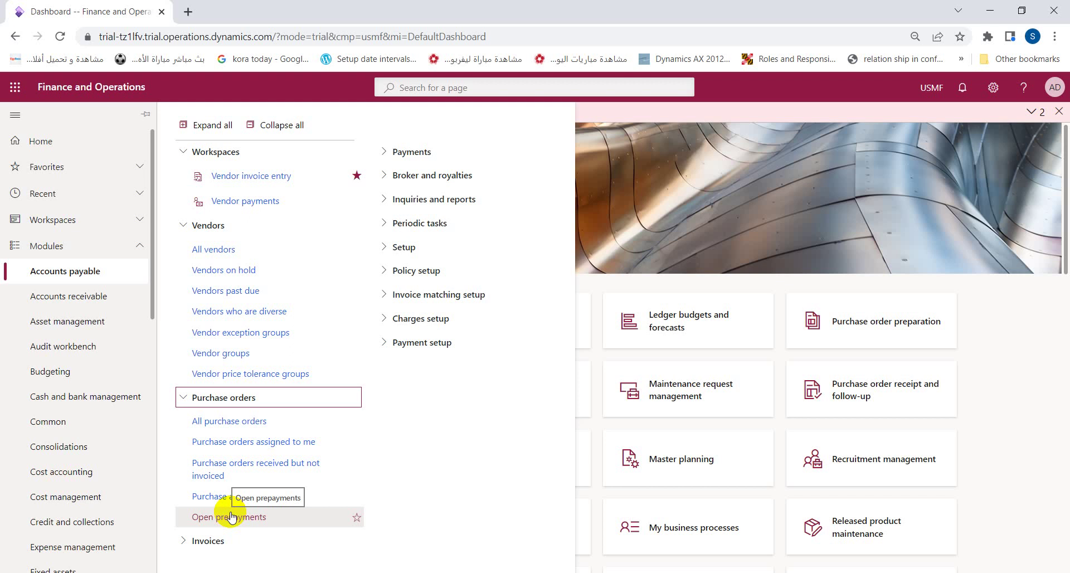
click(208, 542)
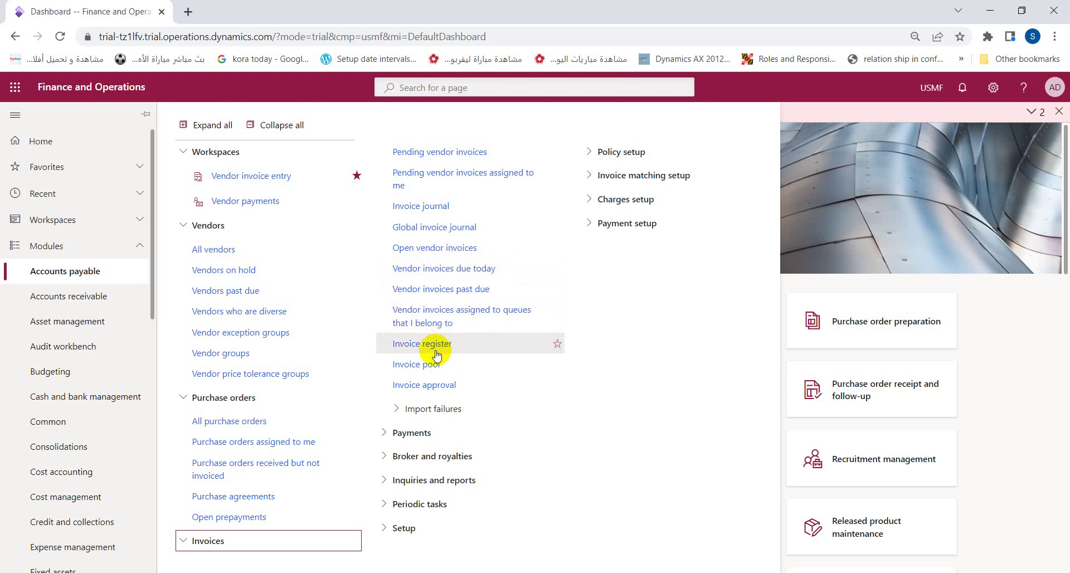
click(426, 432)
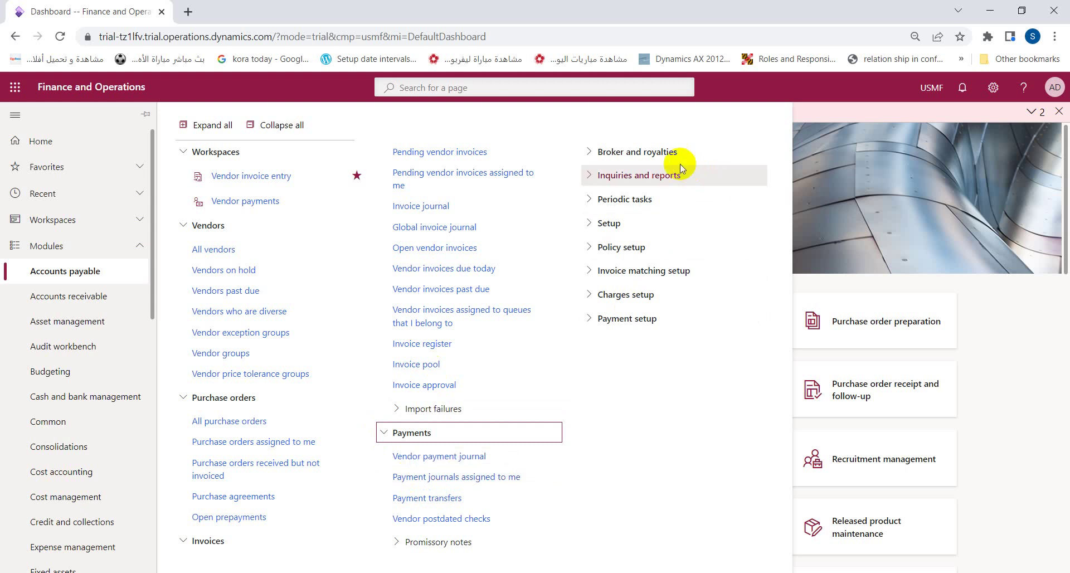
click(666, 150)
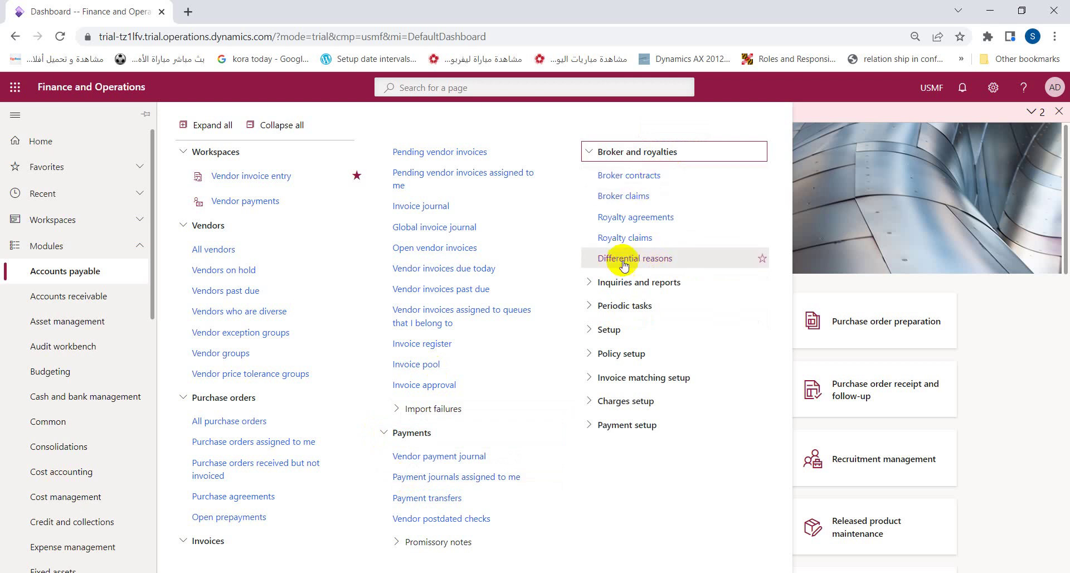
Step: Examine Inquiries and reports in Accounts payable, including the vendor, purchase order, invoice and payment report groups
click(618, 282)
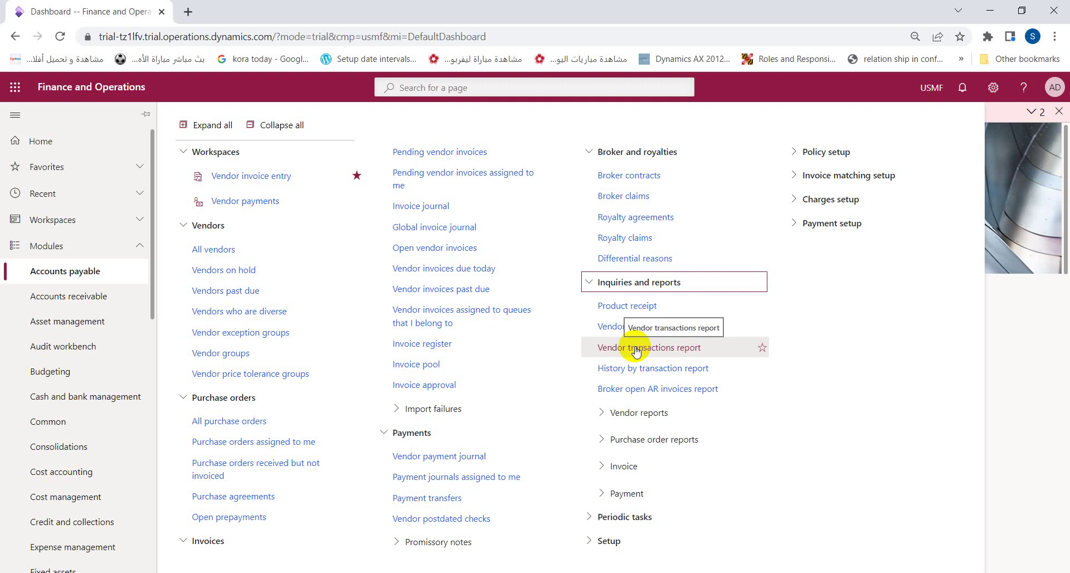
click(630, 412)
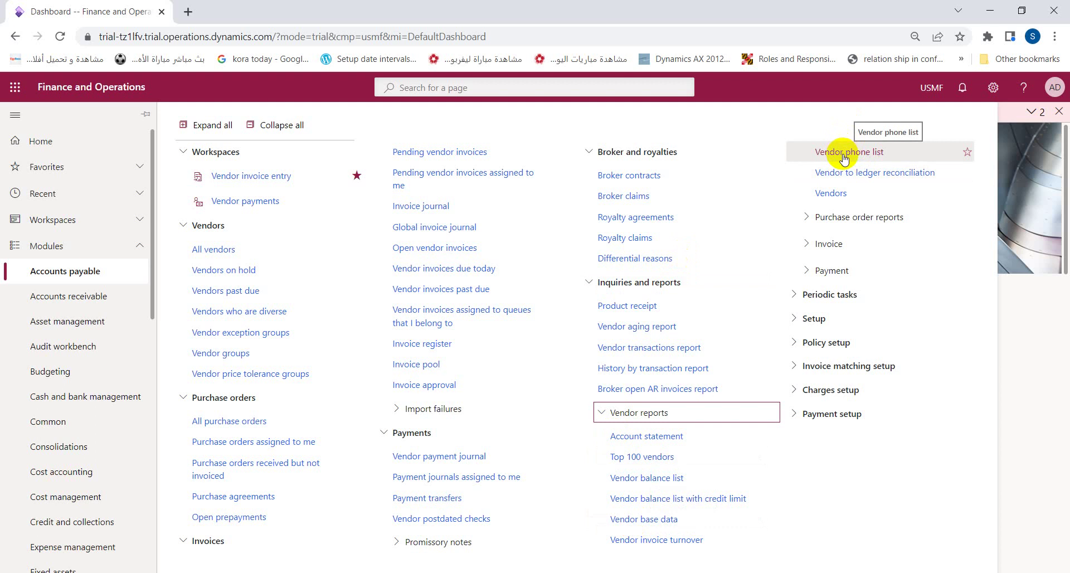
click(846, 218)
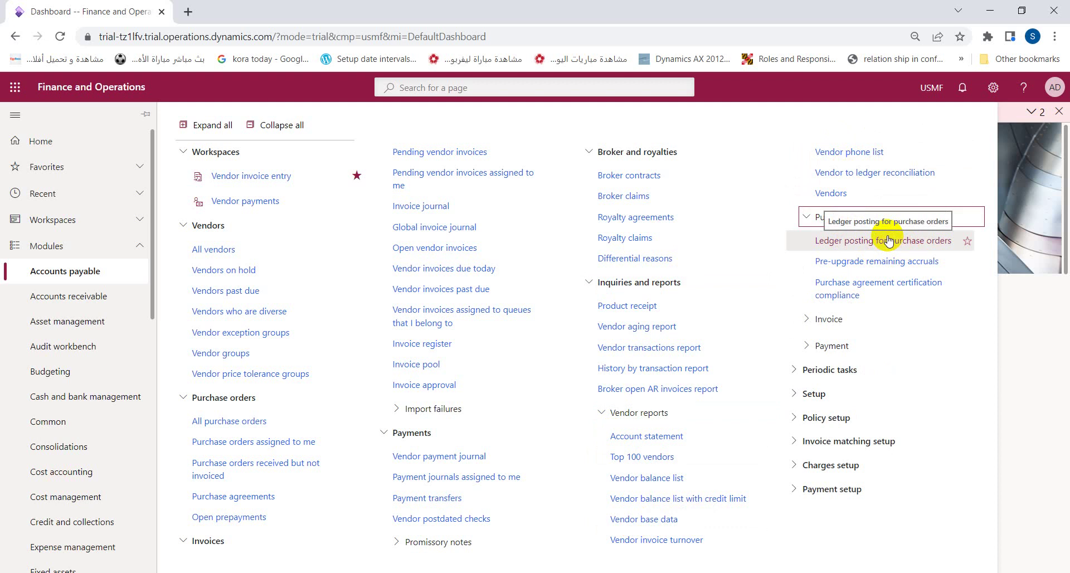
click(814, 320)
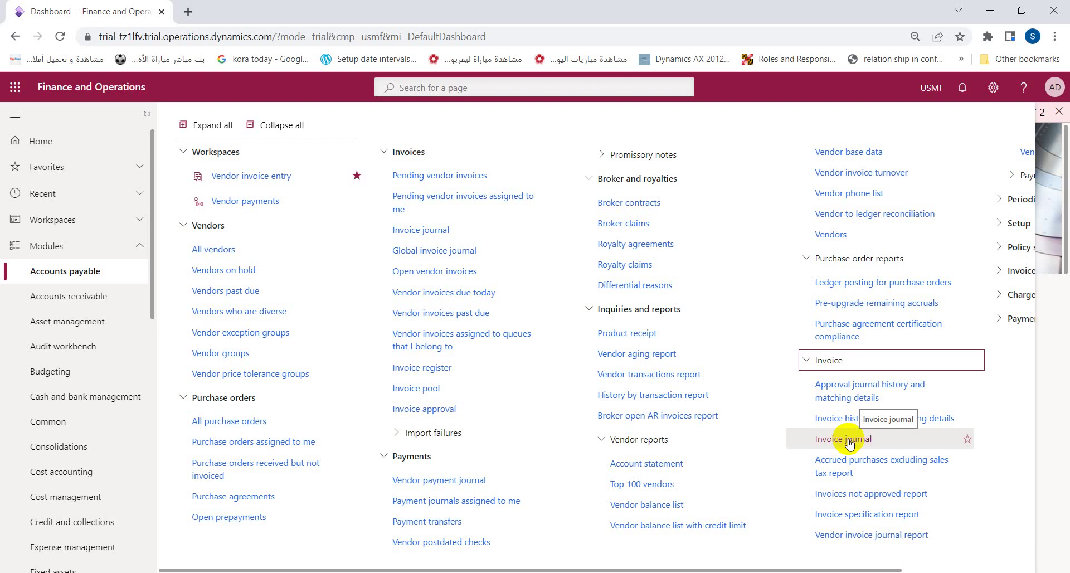
click(836, 358)
click(836, 355)
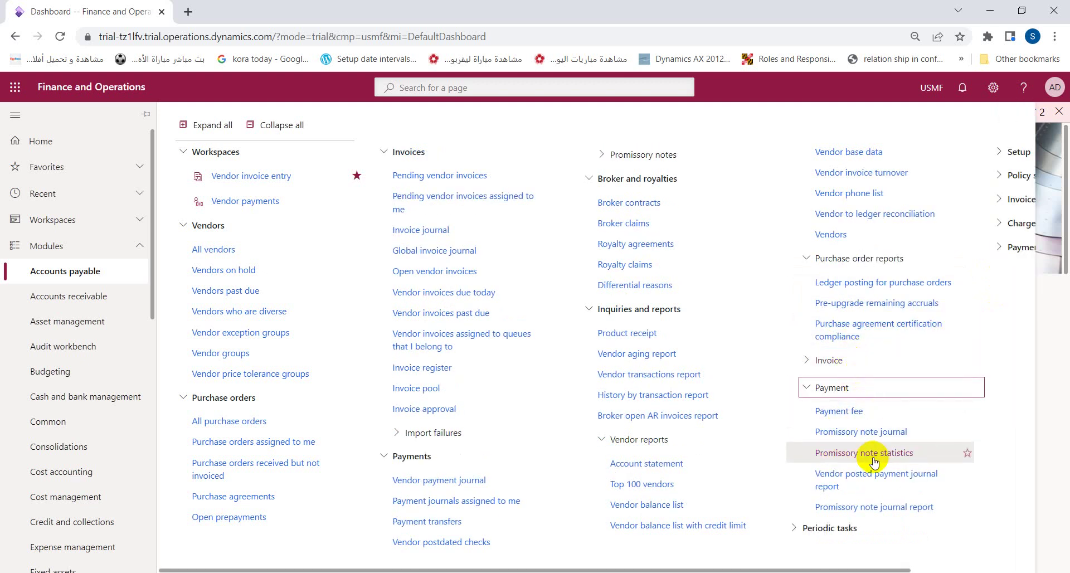
click(872, 387)
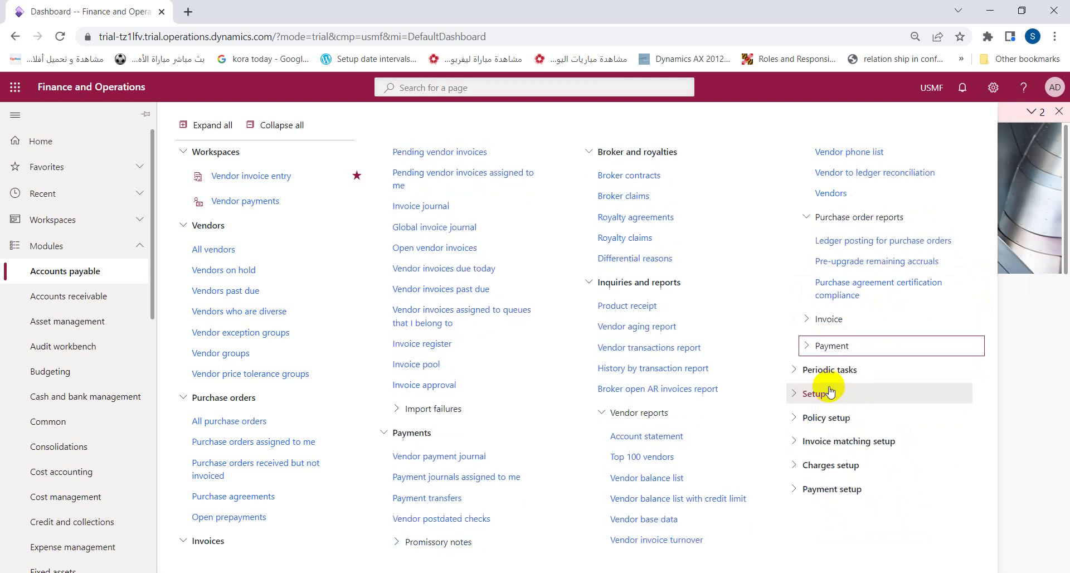
Step: Examine the pages under Setup in Accounts payable, and collapse Setup and Inquiries and reports
click(870, 393)
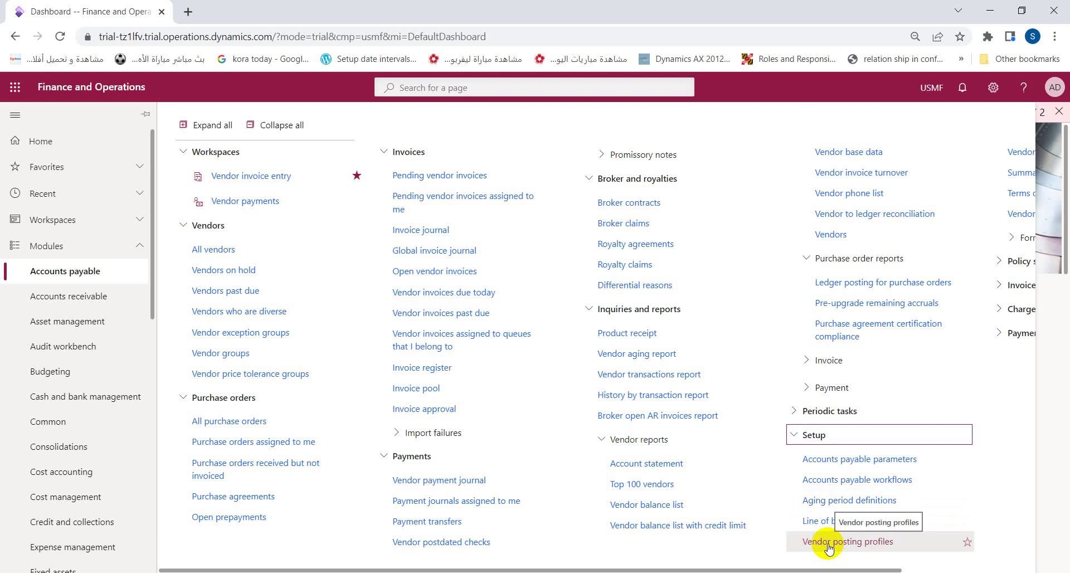
click(809, 435)
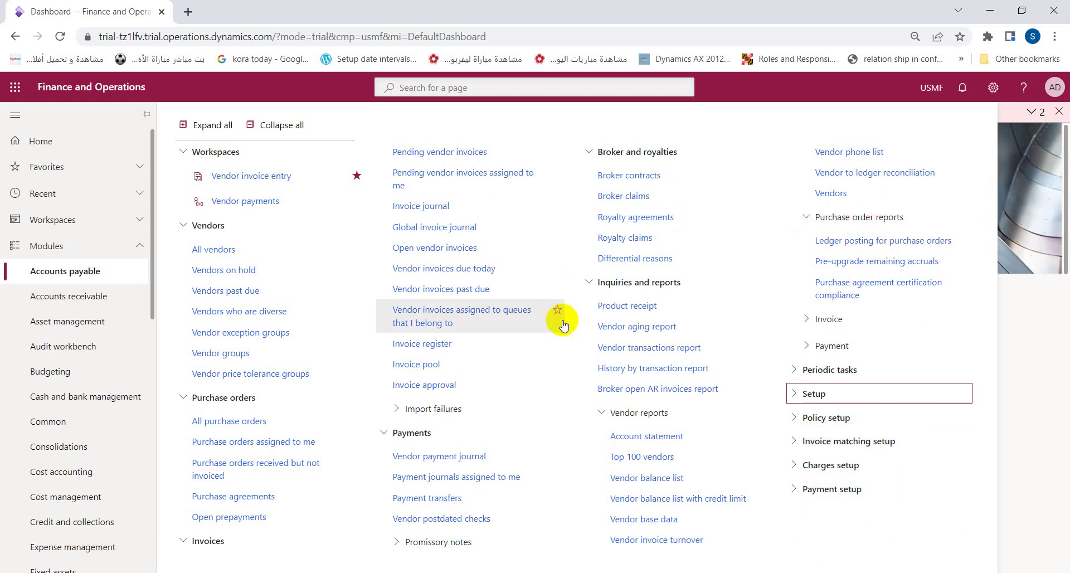
click(650, 284)
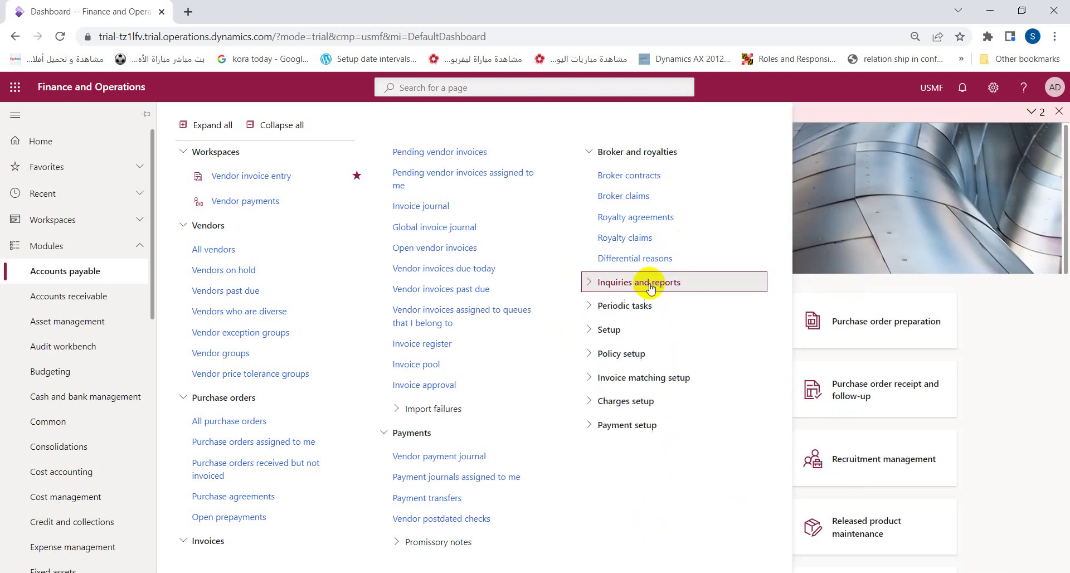
Step: Examine the pages under Invoice matching setup, Charges setup and Payment setup in Accounts payable
click(612, 374)
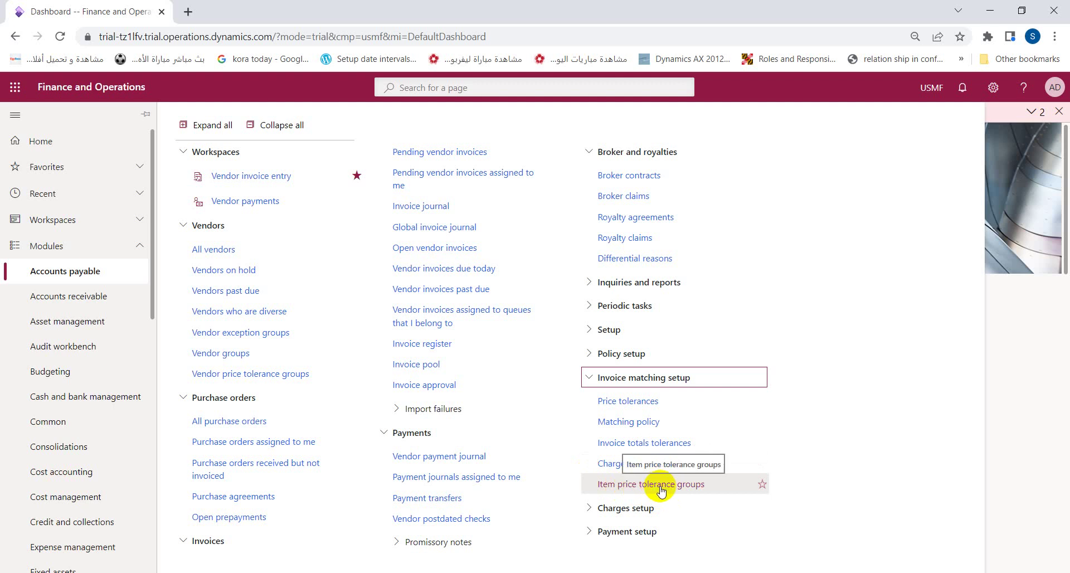
click(633, 508)
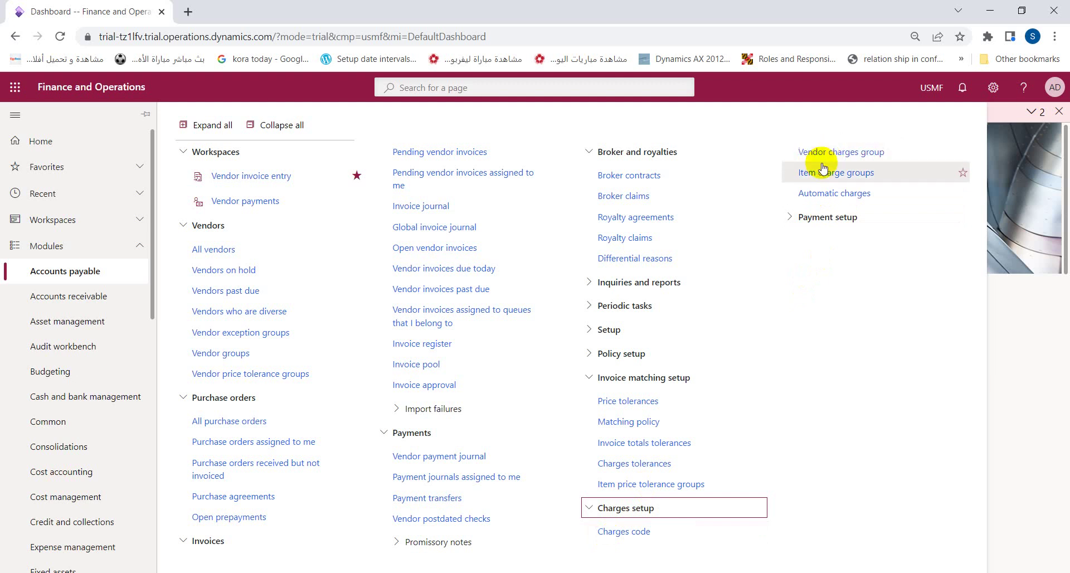
click(825, 199)
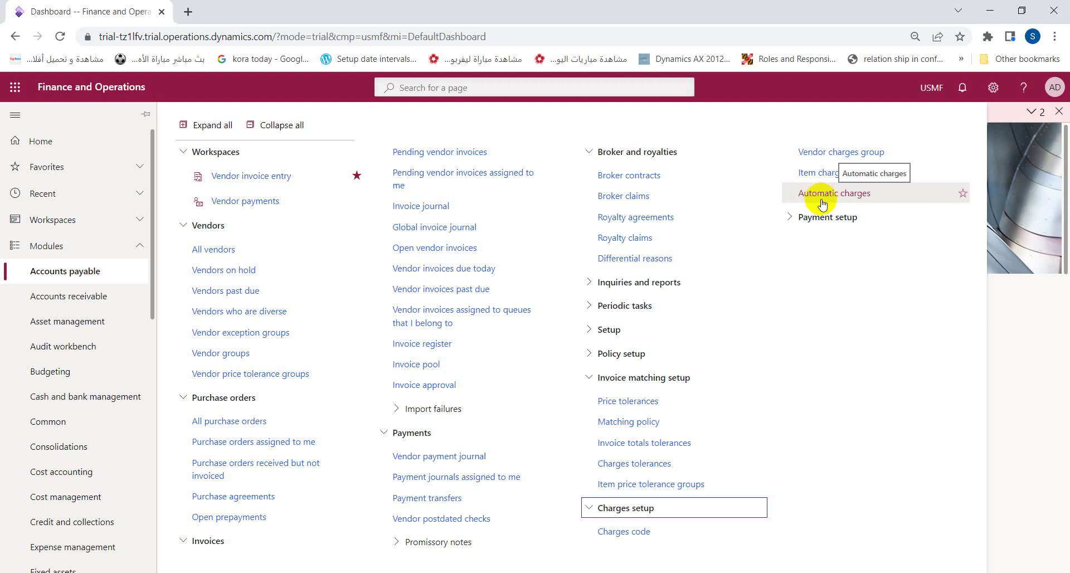
click(806, 220)
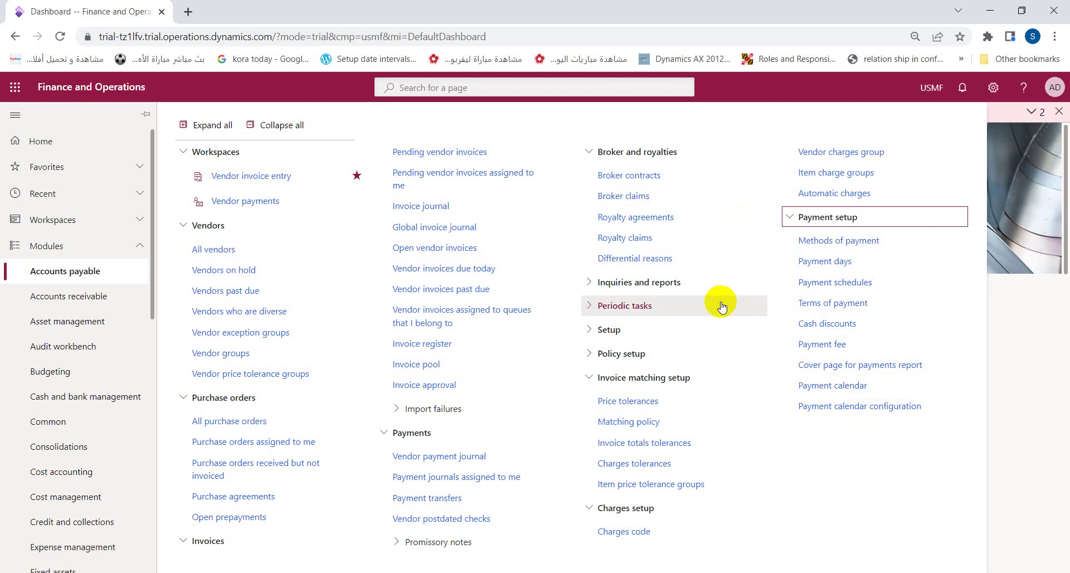
Step: Collapse the Broker and royalties, Vendors, Purchase orders, Invoices and Payments sections of Accounts payable
click(650, 152)
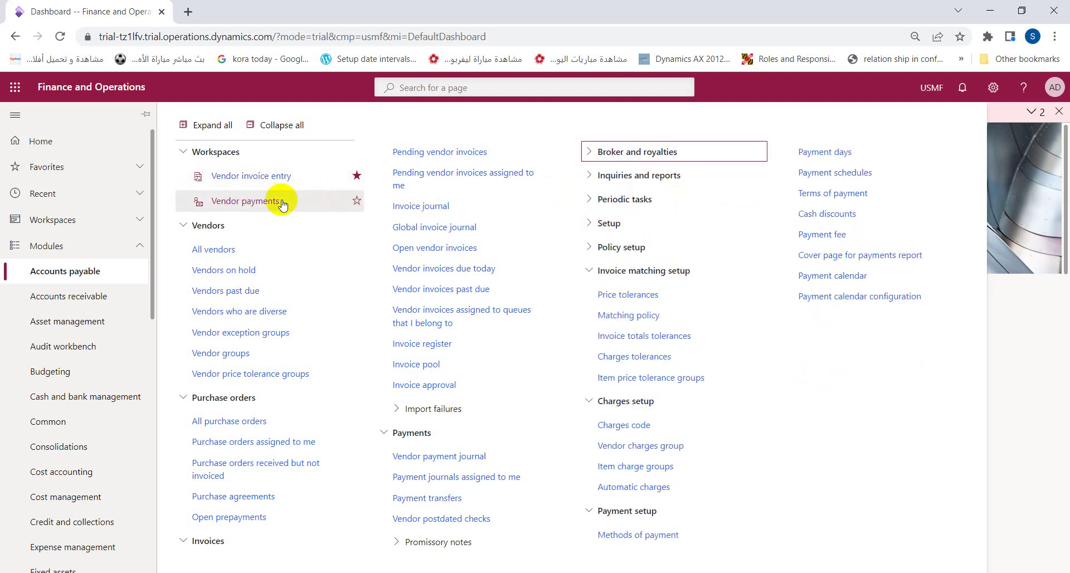
click(210, 225)
click(255, 256)
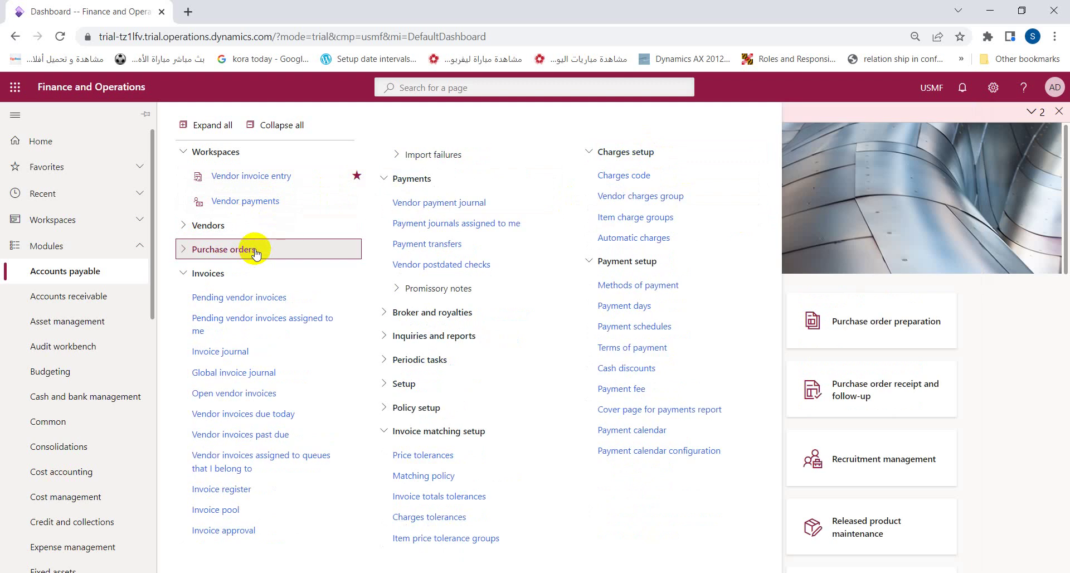
click(241, 275)
click(240, 304)
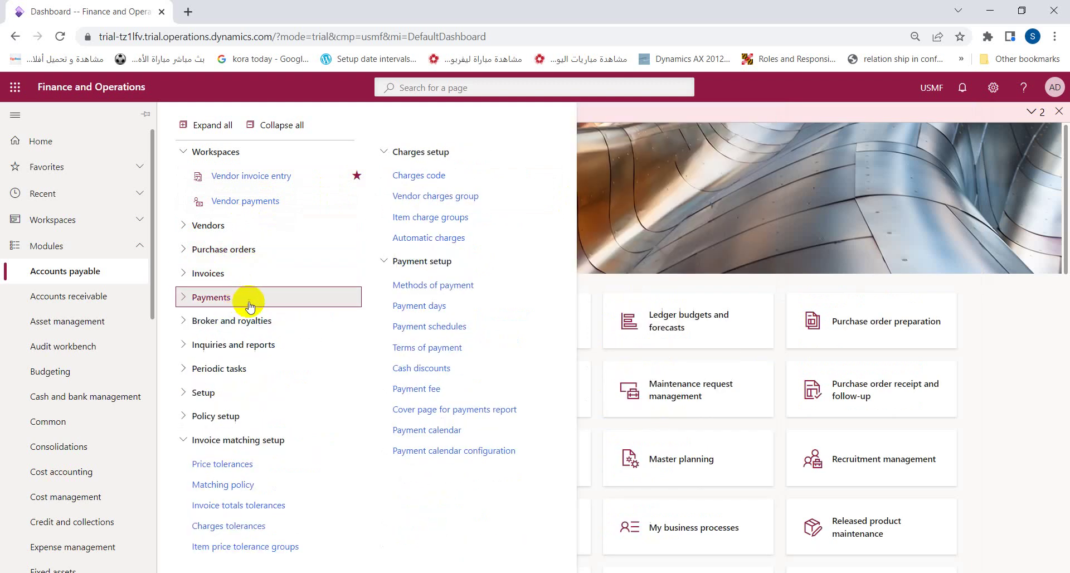